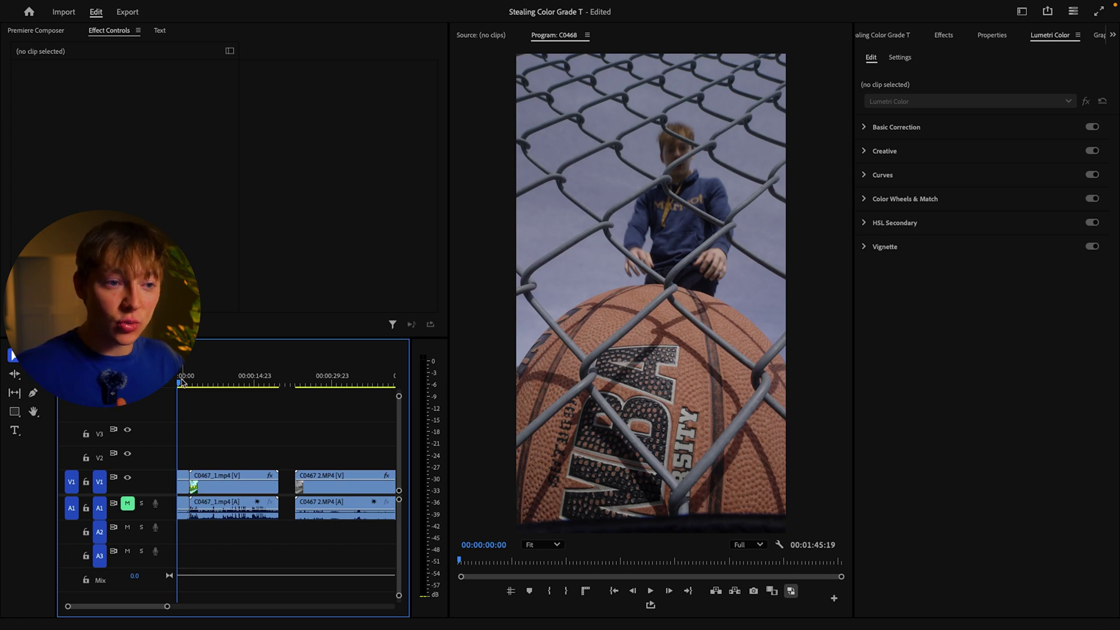
# Step: Scrub through the opening clips of the sequence to review them
pyautogui.moveTo(181, 382); pyautogui.dragTo(211, 387)
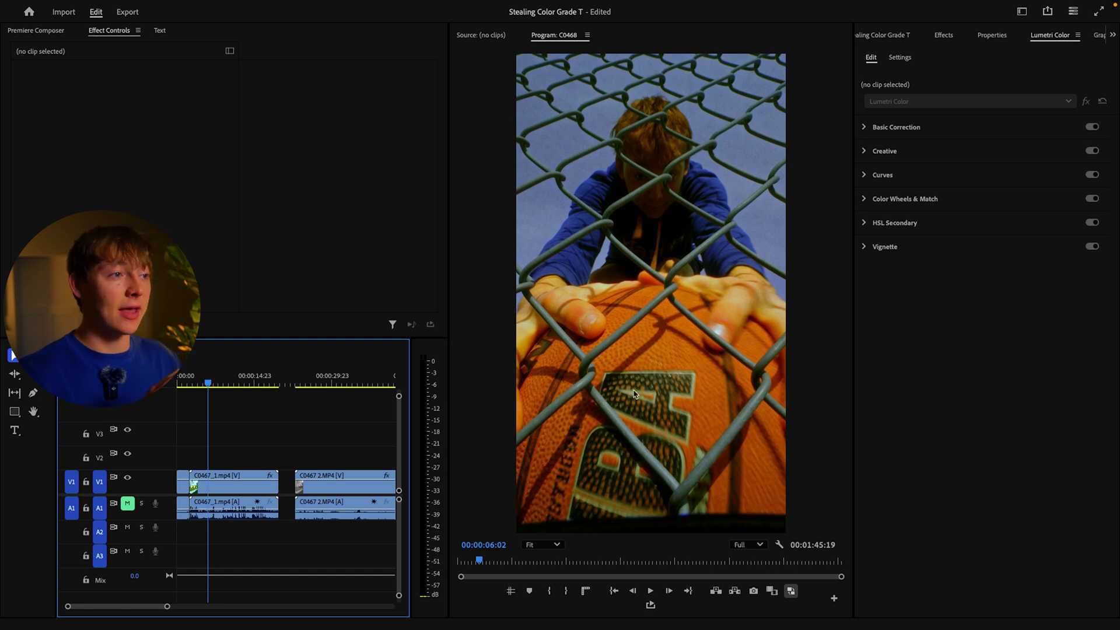
pyautogui.moveTo(207, 382); pyautogui.dragTo(214, 381)
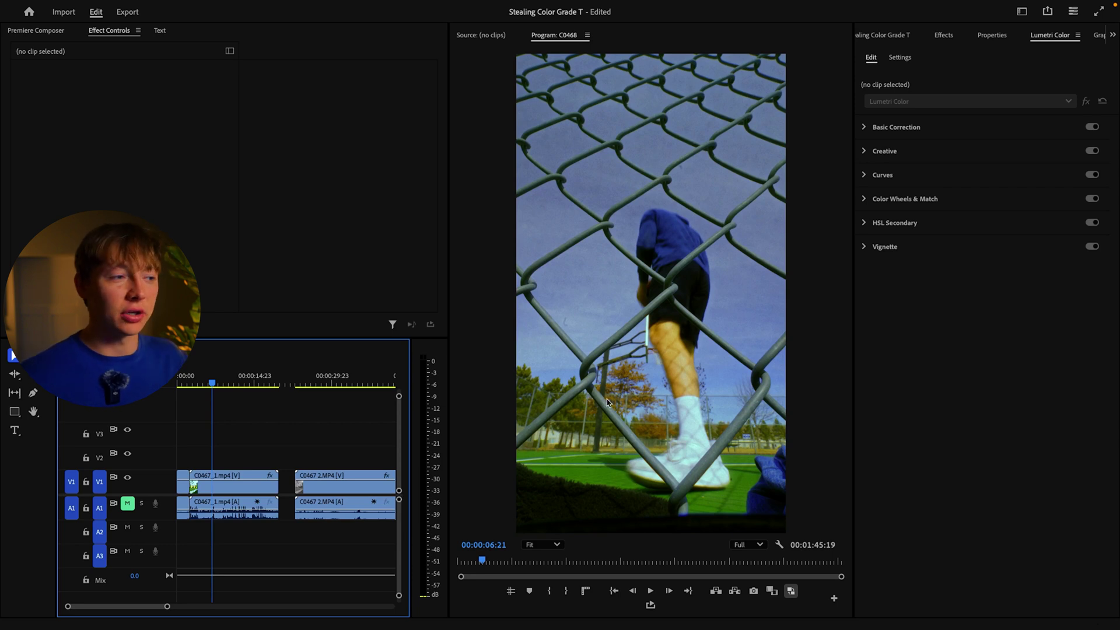
pyautogui.press('Up')
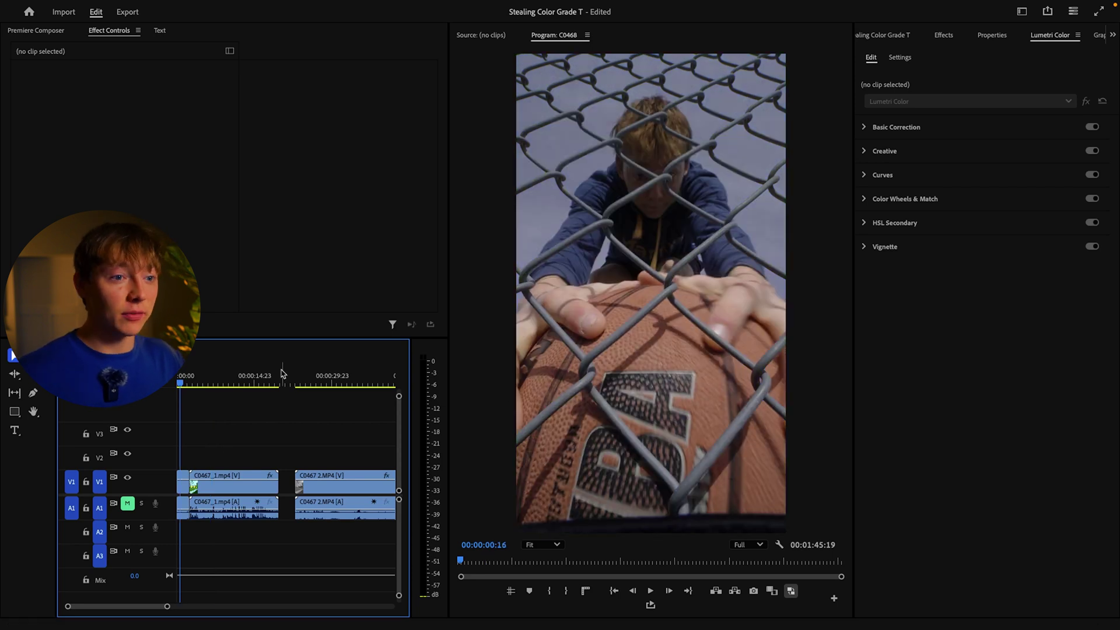
pyautogui.moveTo(188, 381); pyautogui.dragTo(207, 380)
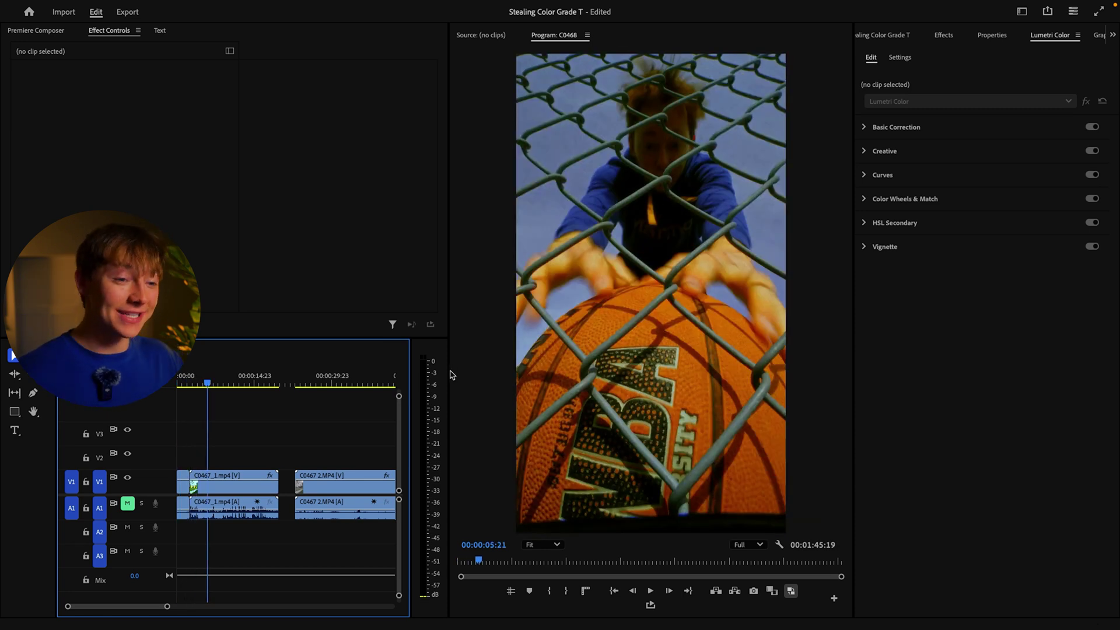
# Step: Drag the existing Adjustment Layer from the Project panel onto V2 above the first clip
pyautogui.click(939, 41)
pyautogui.click(877, 42)
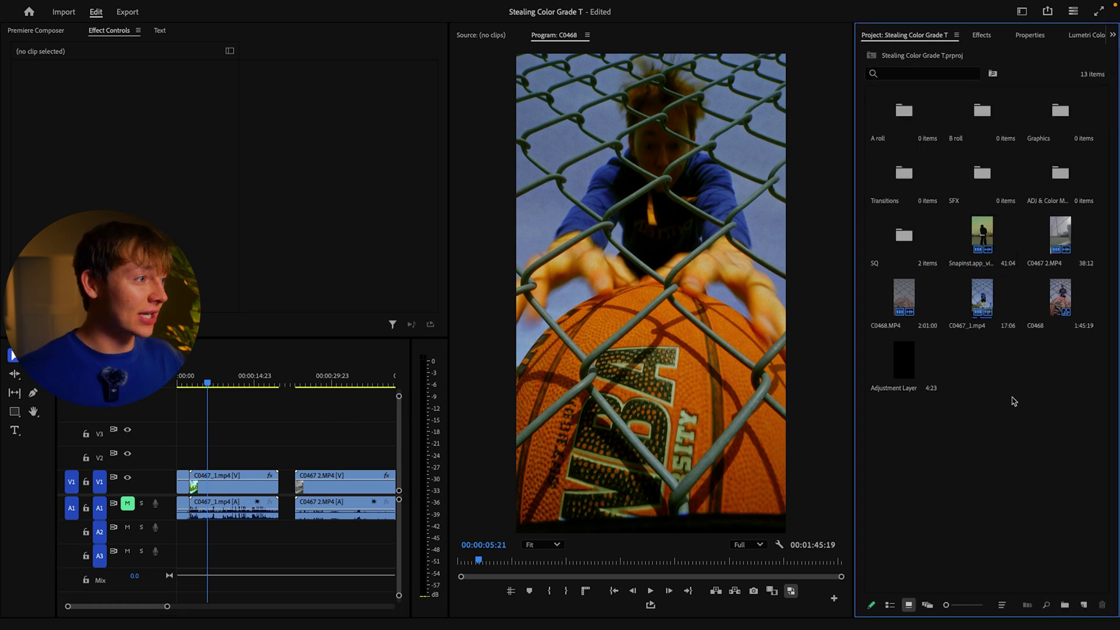
pyautogui.click(906, 375)
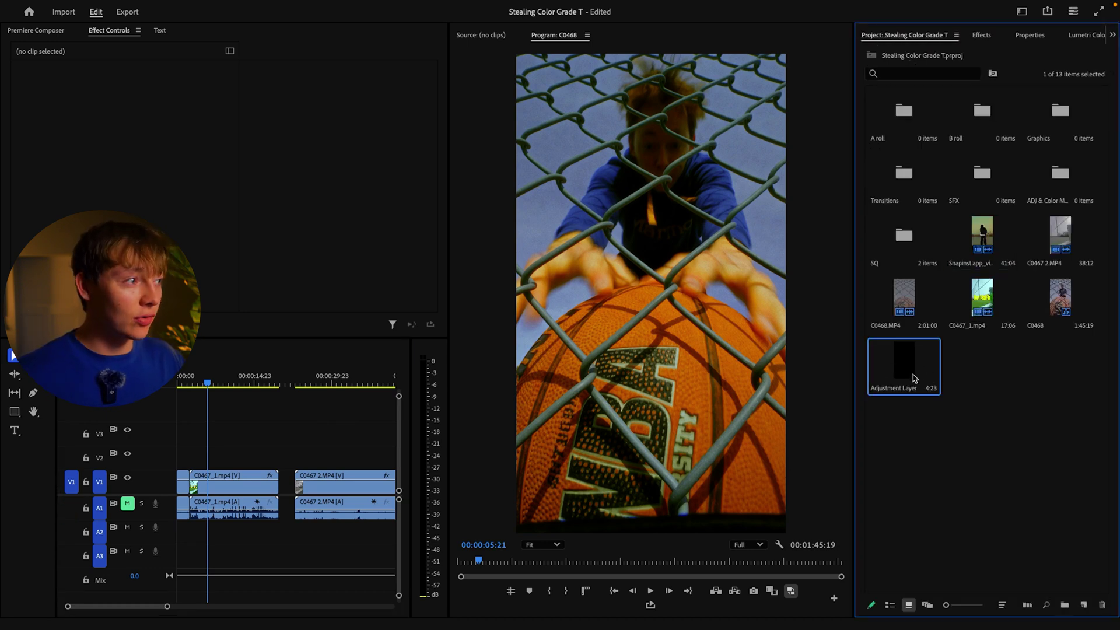
pyautogui.rightClick(991, 393)
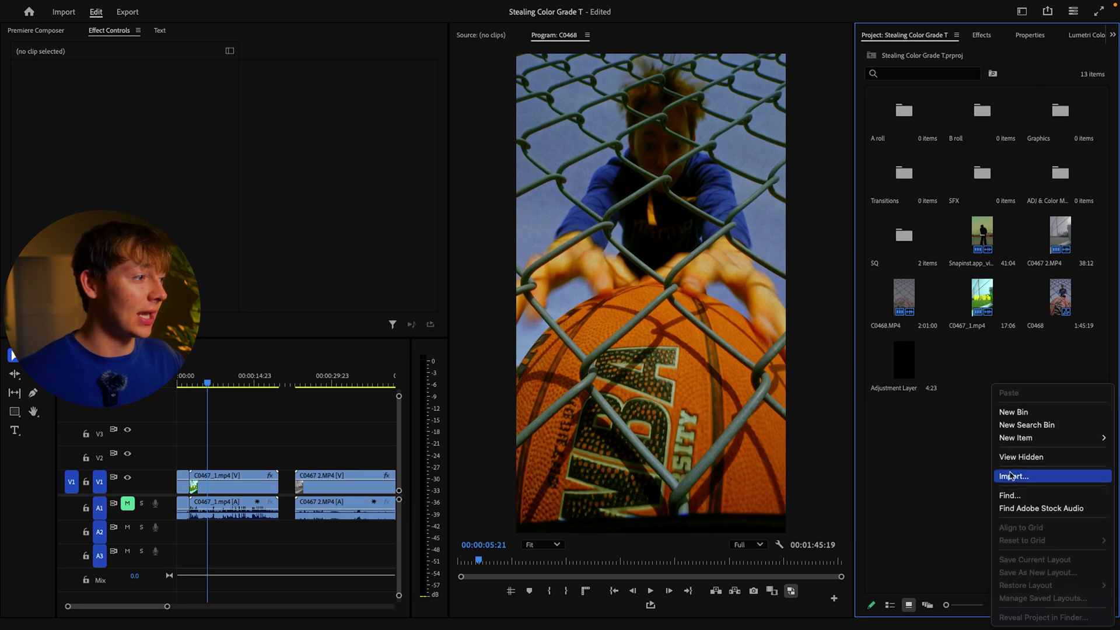
pyautogui.moveTo(1020, 442)
pyautogui.click(978, 379)
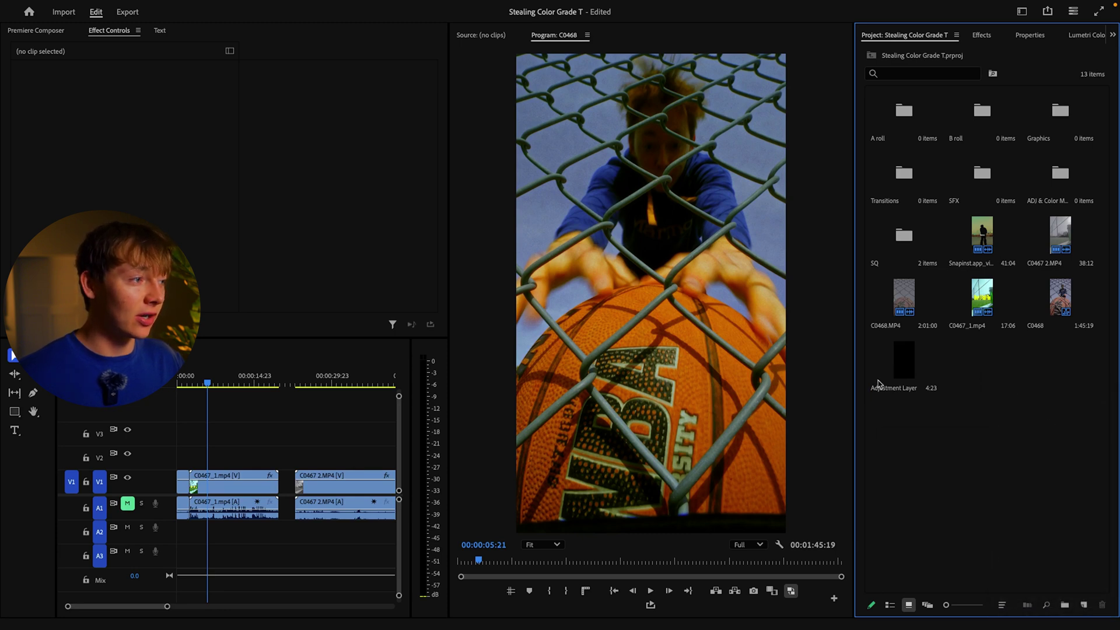
pyautogui.moveTo(904, 362); pyautogui.dragTo(190, 458)
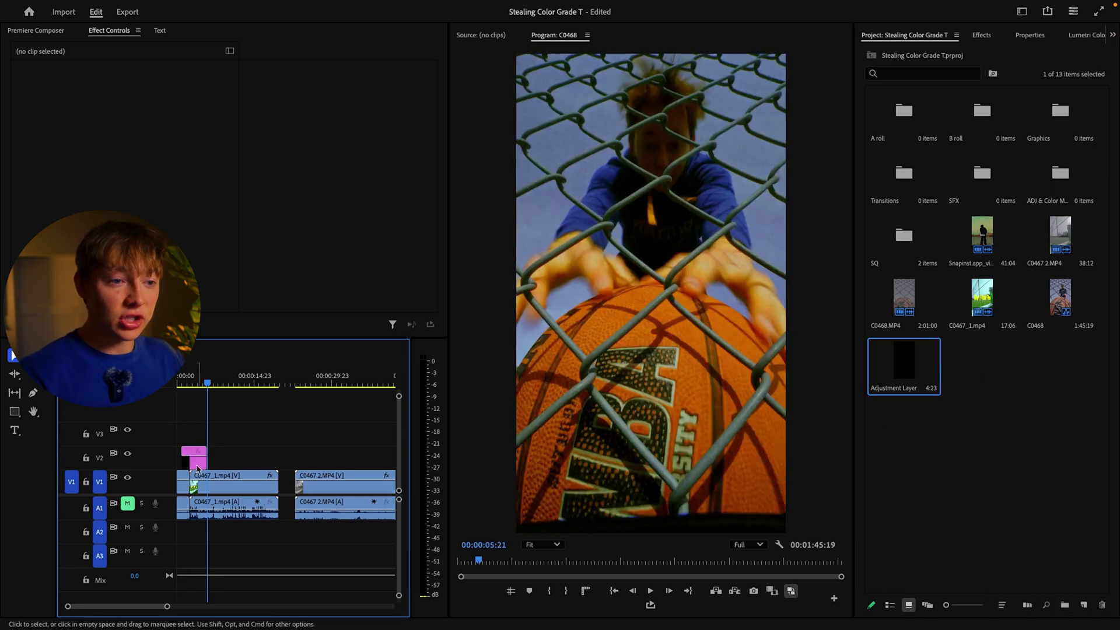
# Step: Zoom the timeline and extend the adjustment layer to the end of C0467_1.mp4
pyautogui.press('=')
pyautogui.hscroll(-1, 190, 475)
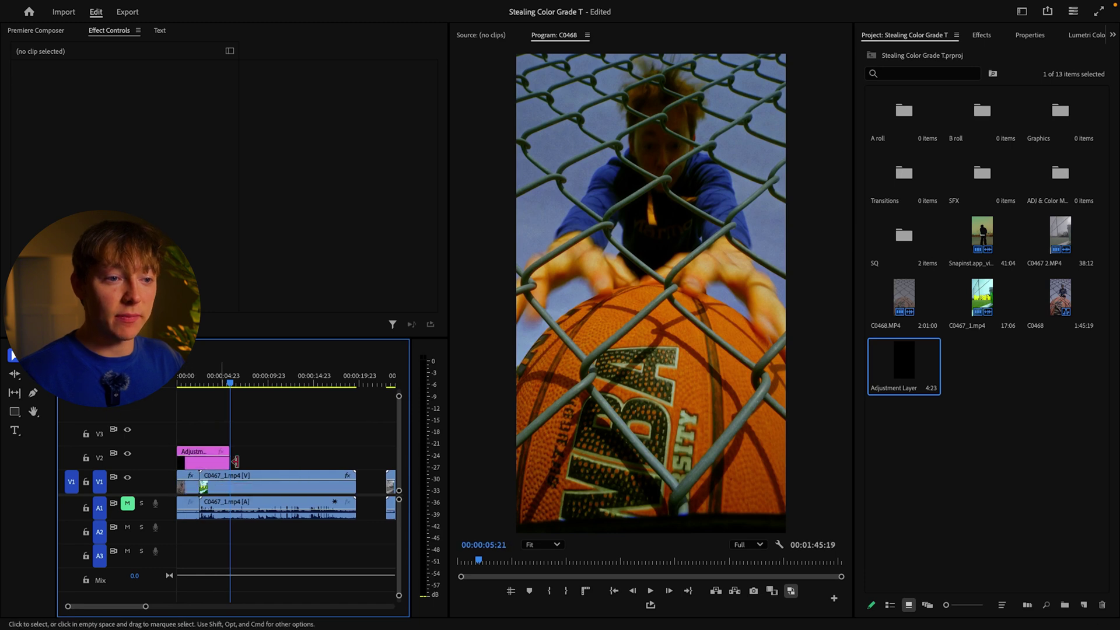
pyautogui.moveTo(224, 462); pyautogui.dragTo(356, 463)
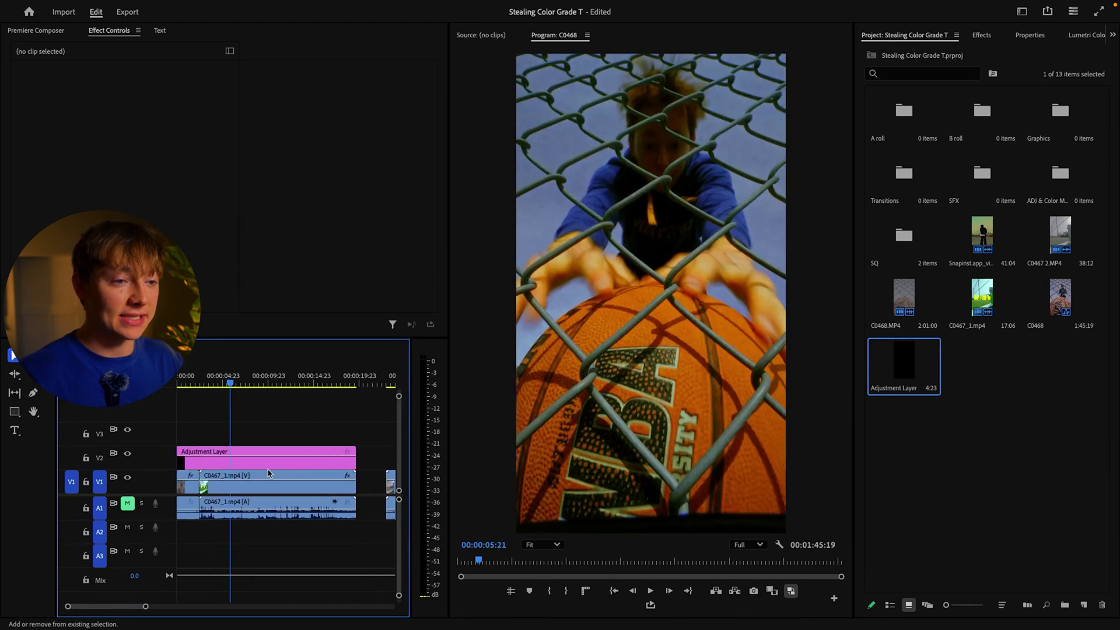
pyautogui.click(262, 467)
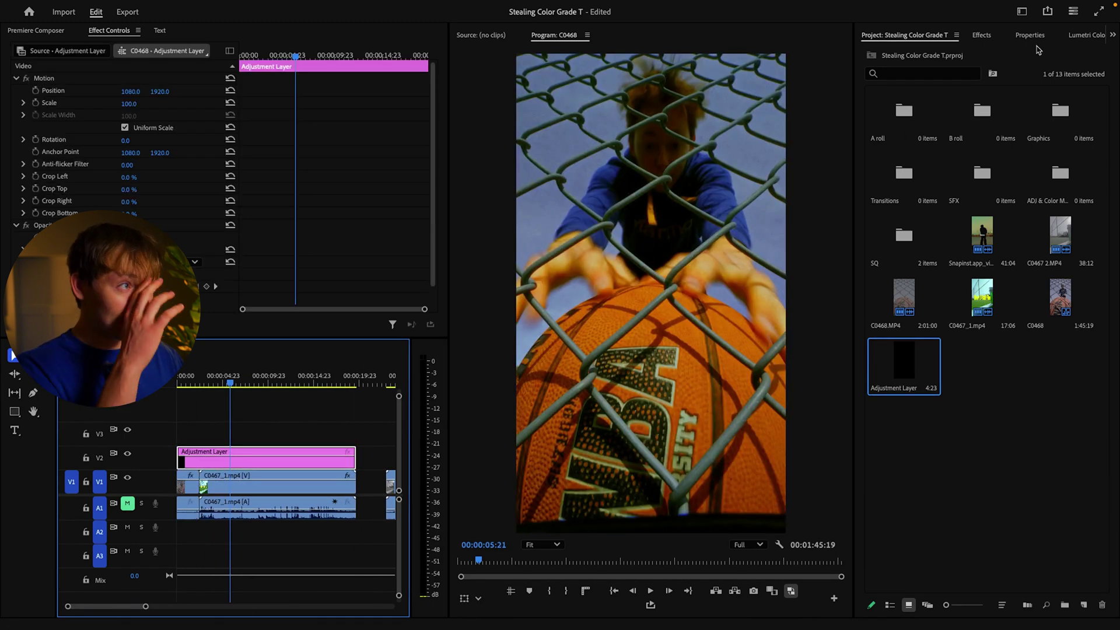
# Step: Expand Lumetri's Color Wheels & Match section and select the opening C0468 clip
pyautogui.click(1072, 36)
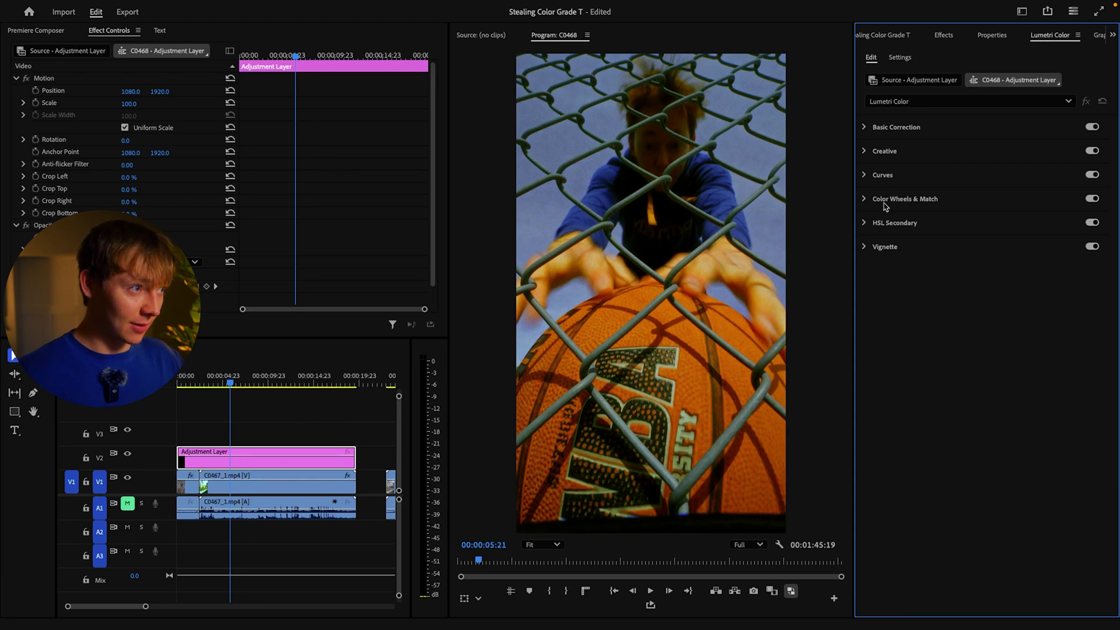
pyautogui.click(865, 199)
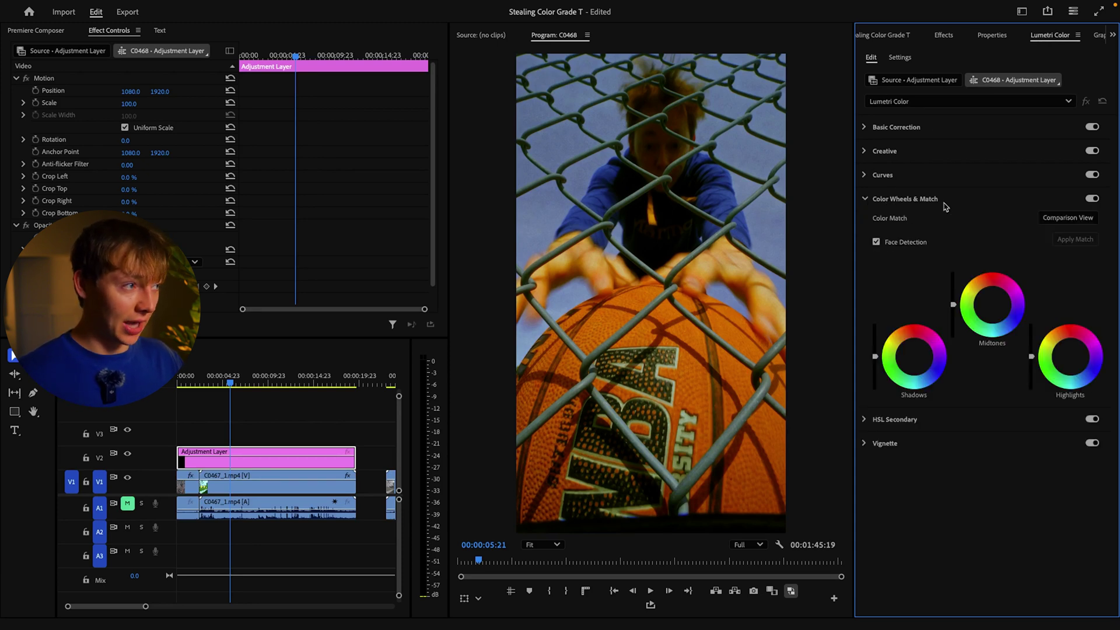
pyautogui.click(194, 487)
pyautogui.moveTo(210, 383); pyautogui.dragTo(192, 387)
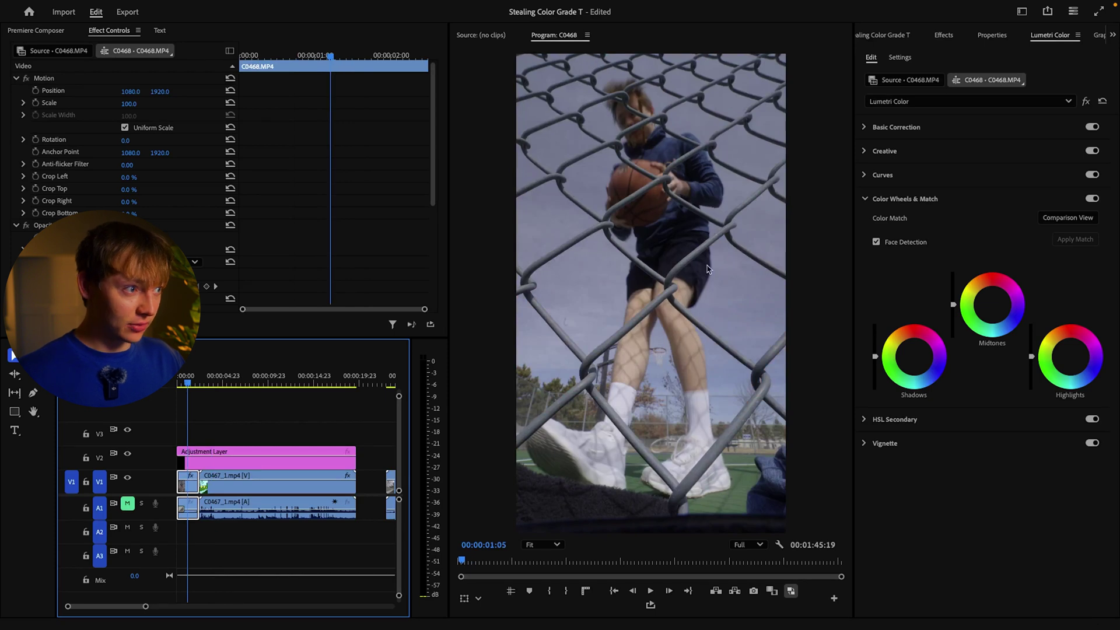
# Step: Show Comparison View with a graded reference frame beside the ungraded basketball close-up
pyautogui.click(1059, 221)
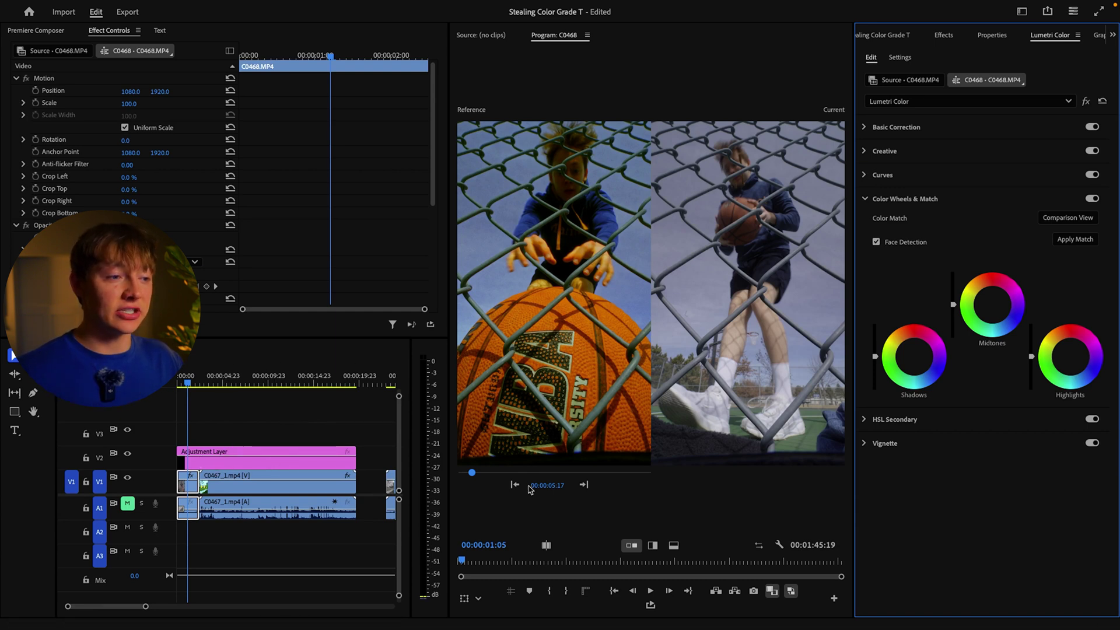
pyautogui.moveTo(471, 474)
pyautogui.mouseDown()
pyautogui.moveTo(517, 477)
pyautogui.moveTo(473, 482)
pyautogui.mouseUp()
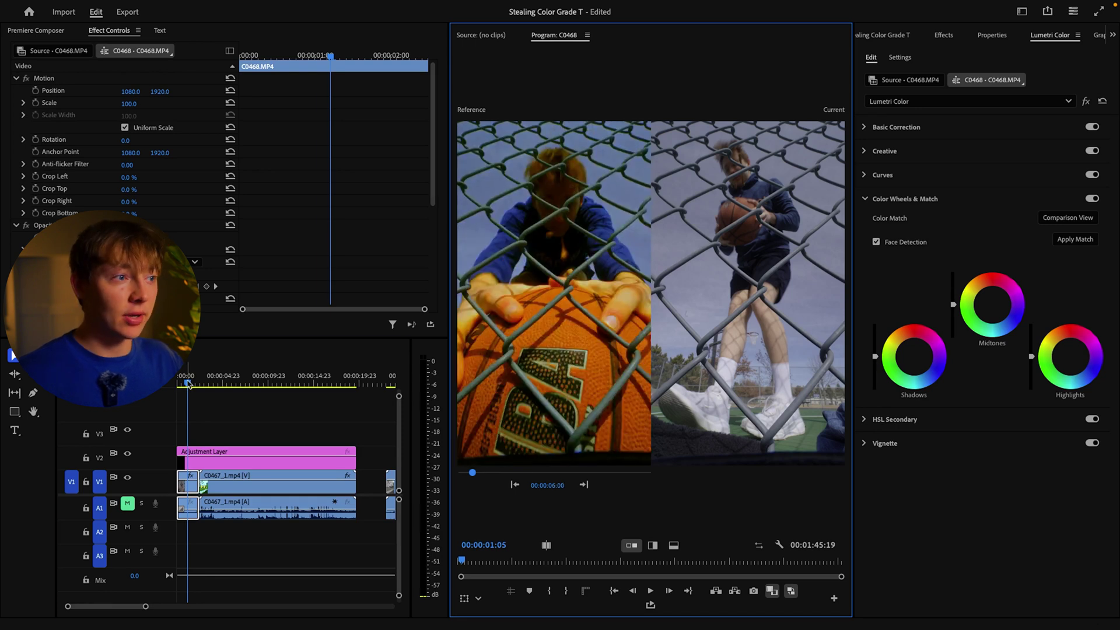
pyautogui.moveTo(187, 384); pyautogui.dragTo(183, 385)
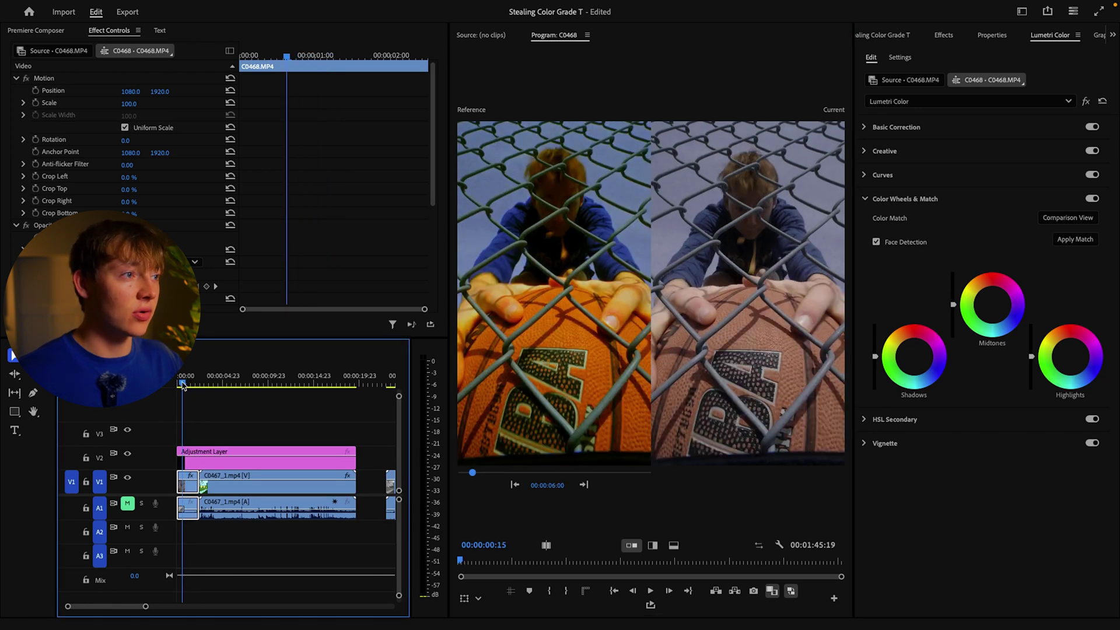
# Step: Apply the colour match to C0468, then reselect the C0468 clip
pyautogui.click(1082, 242)
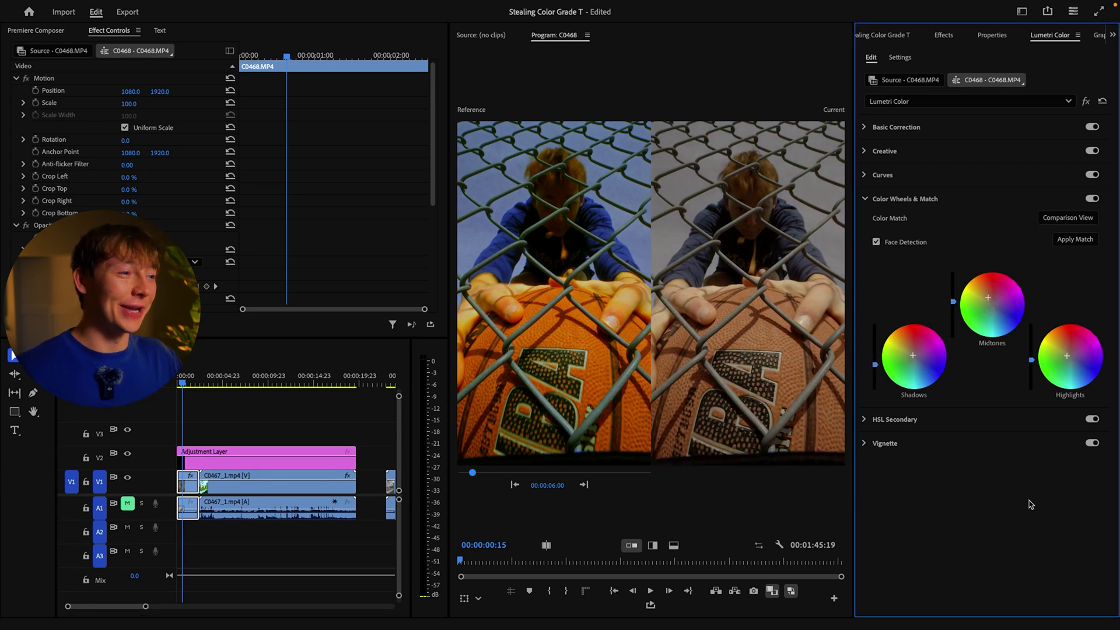
pyautogui.click(244, 420)
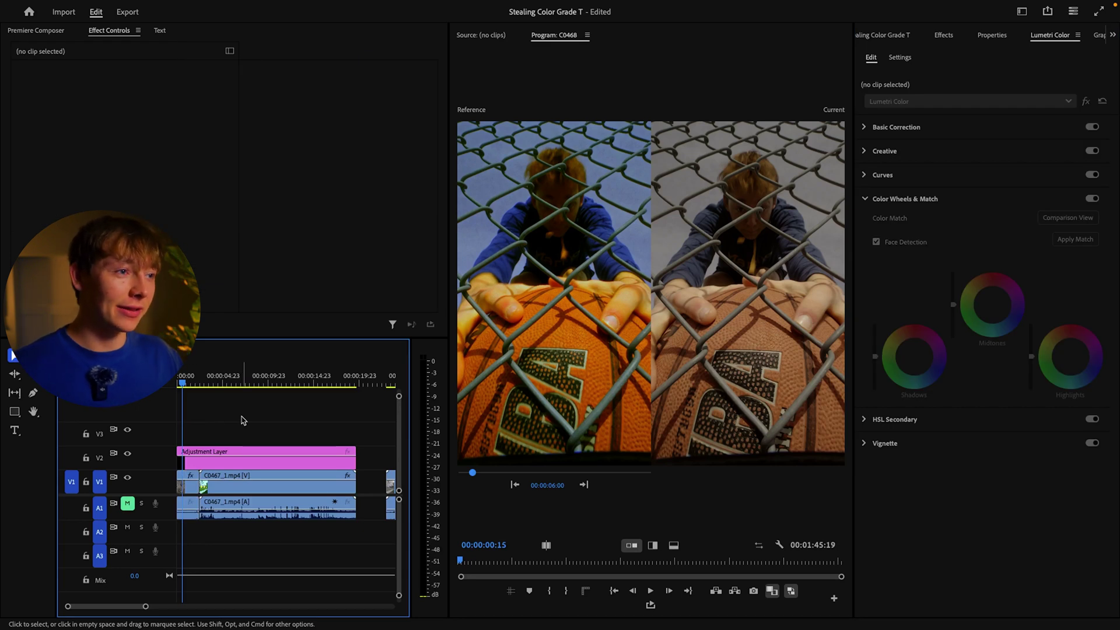
pyautogui.click(187, 484)
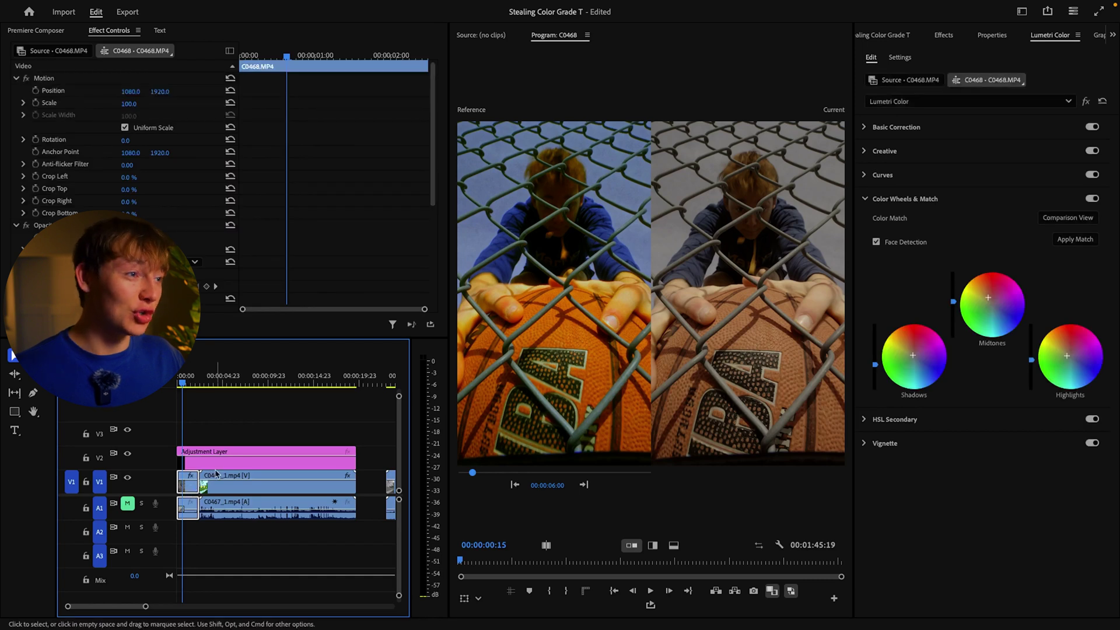
pyautogui.moveTo(224, 454)
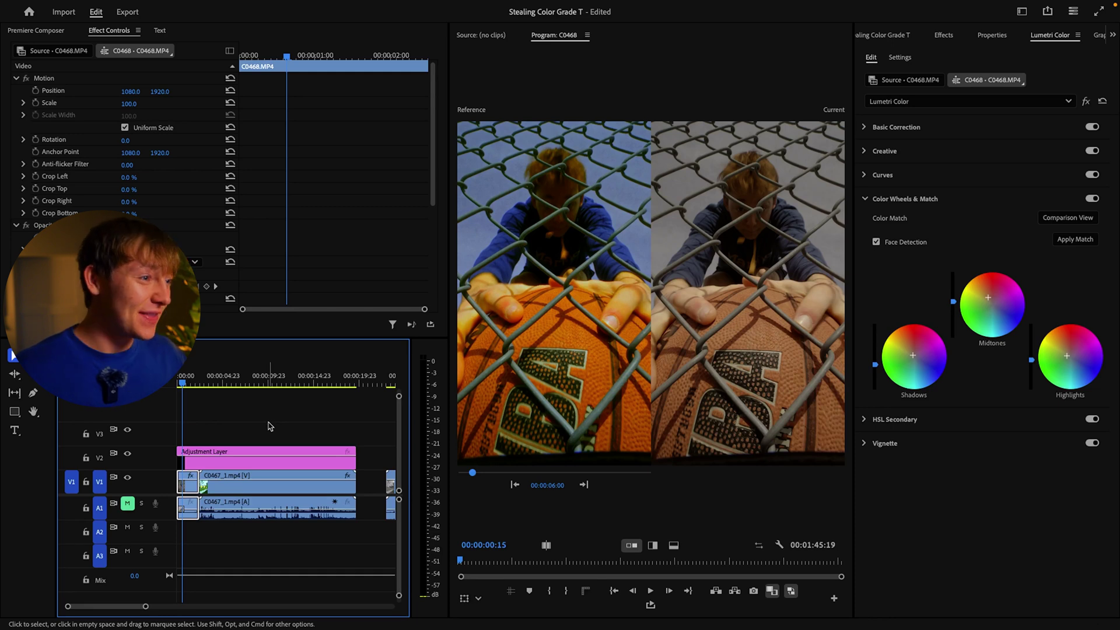
# Step: In Basic Correction set Temperature 28.2, Exposure 0.5, Saturation 125.9 and Contrast 44.4
pyautogui.click(866, 199)
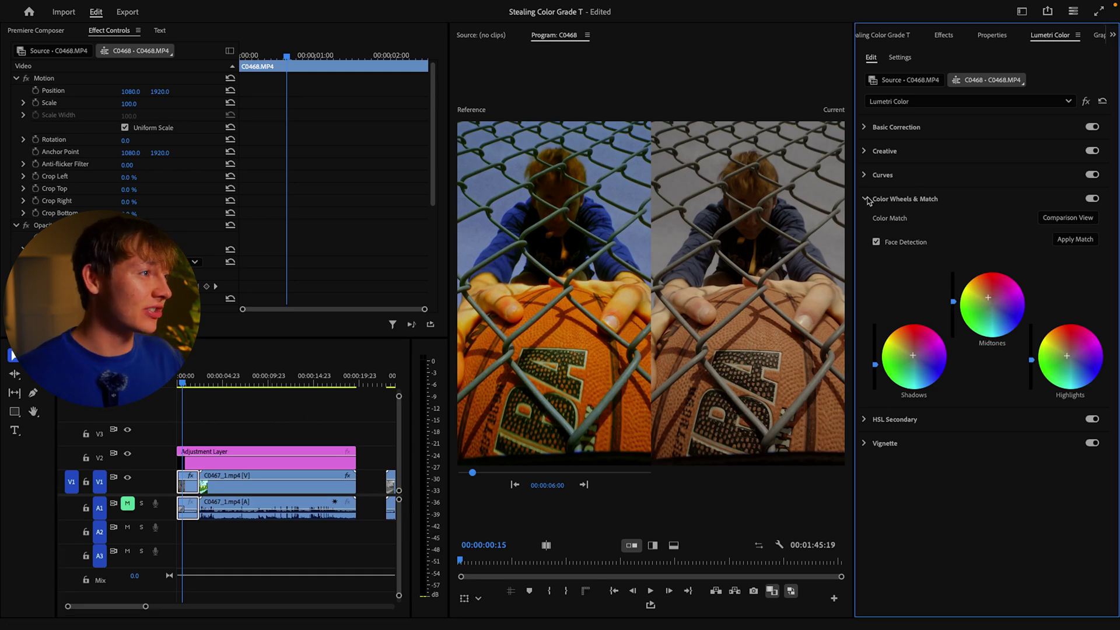
pyautogui.click(864, 127)
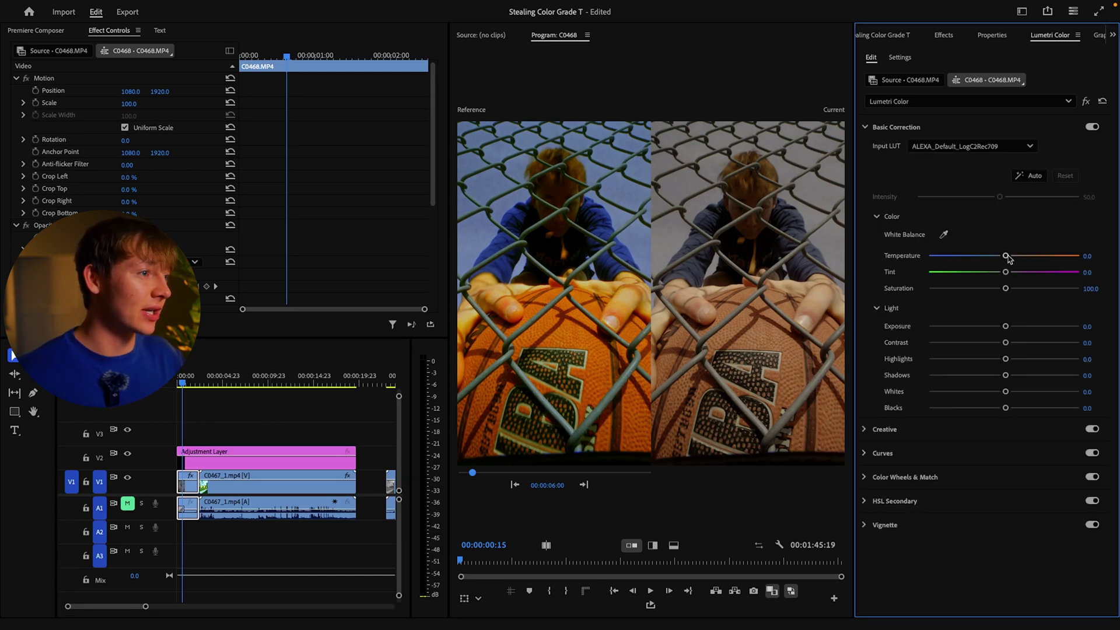
pyautogui.moveTo(1007, 257); pyautogui.dragTo(1027, 257)
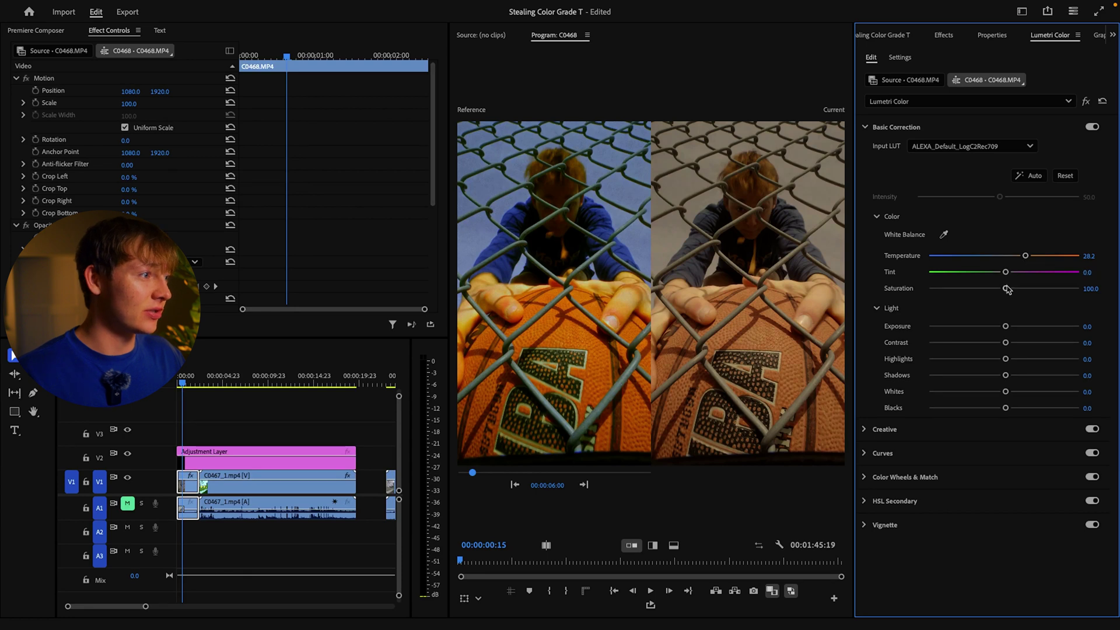
pyautogui.moveTo(1006, 326); pyautogui.dragTo(1012, 331)
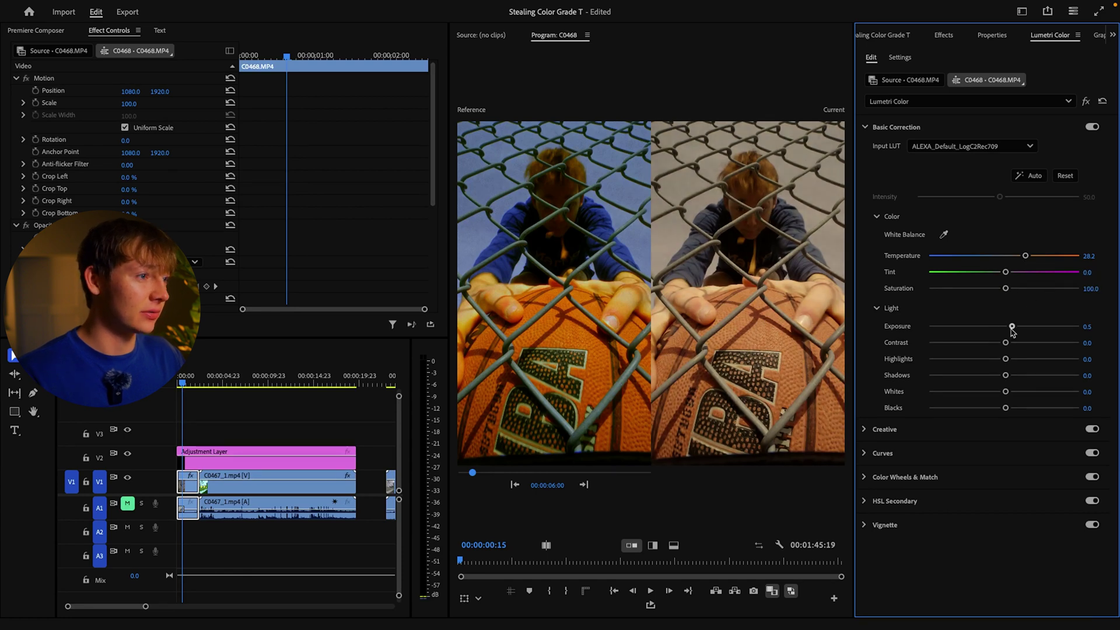
pyautogui.moveTo(1005, 288); pyautogui.dragTo(1024, 289)
pyautogui.moveTo(1005, 343); pyautogui.dragTo(1019, 408)
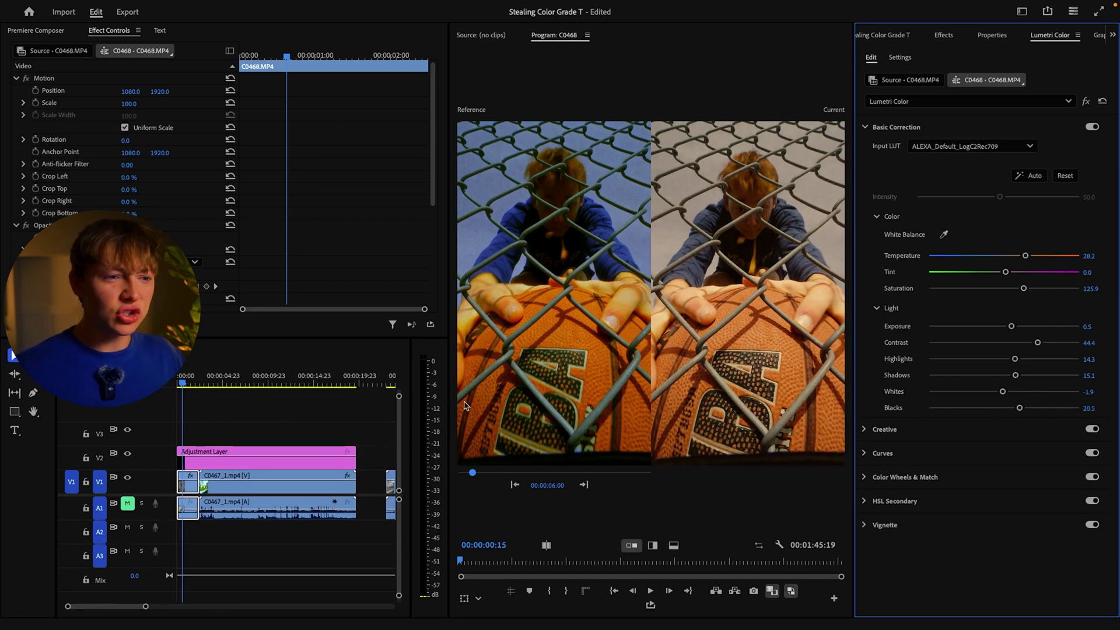
pyautogui.scroll(-3, 327, 408)
pyautogui.click(382, 379)
pyautogui.scroll(-4, 335, 455)
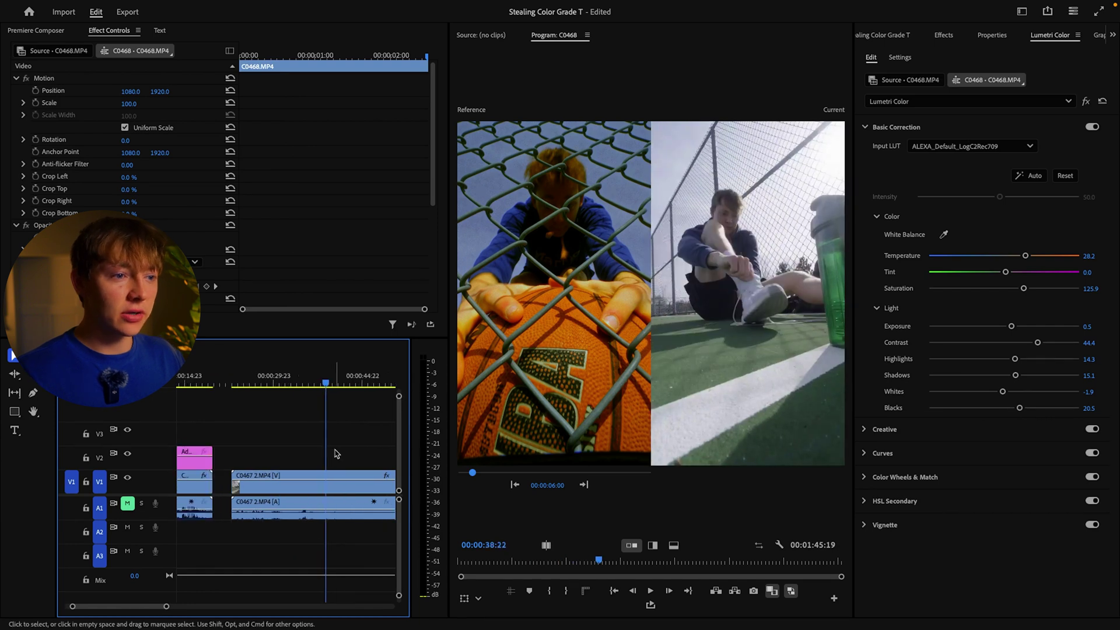
# Step: Move the Snapinst reference clip left against C0467 and return the playhead to 00:00:58:09
pyautogui.moveTo(300, 490); pyautogui.dragTo(294, 491)
pyautogui.click(305, 380)
pyautogui.click(315, 381)
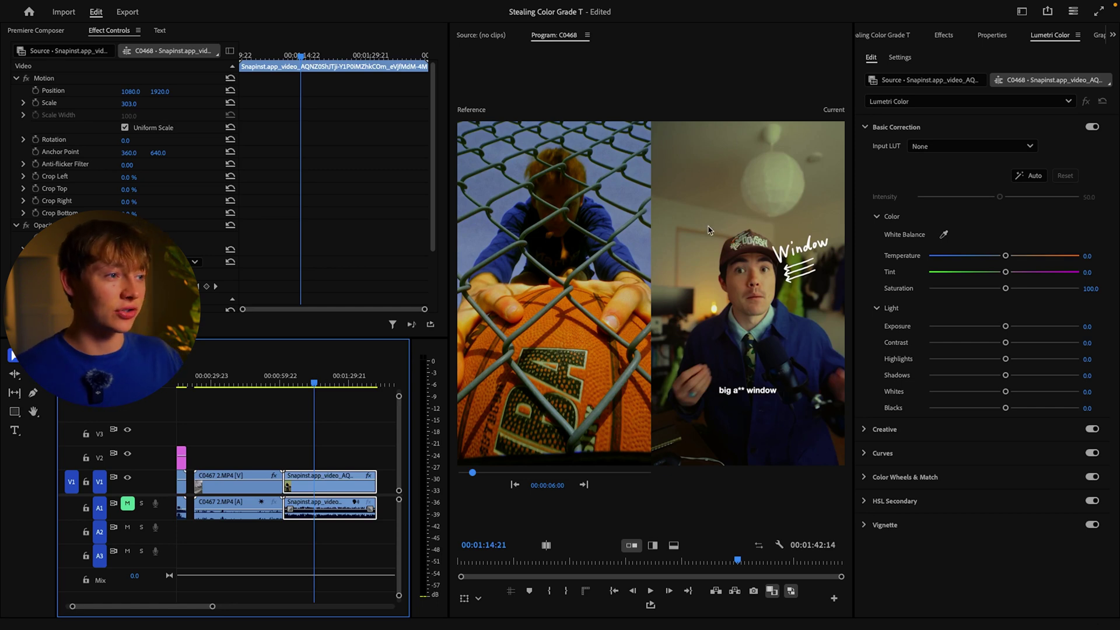
pyautogui.moveTo(297, 385); pyautogui.dragTo(283, 386)
pyautogui.click(274, 484)
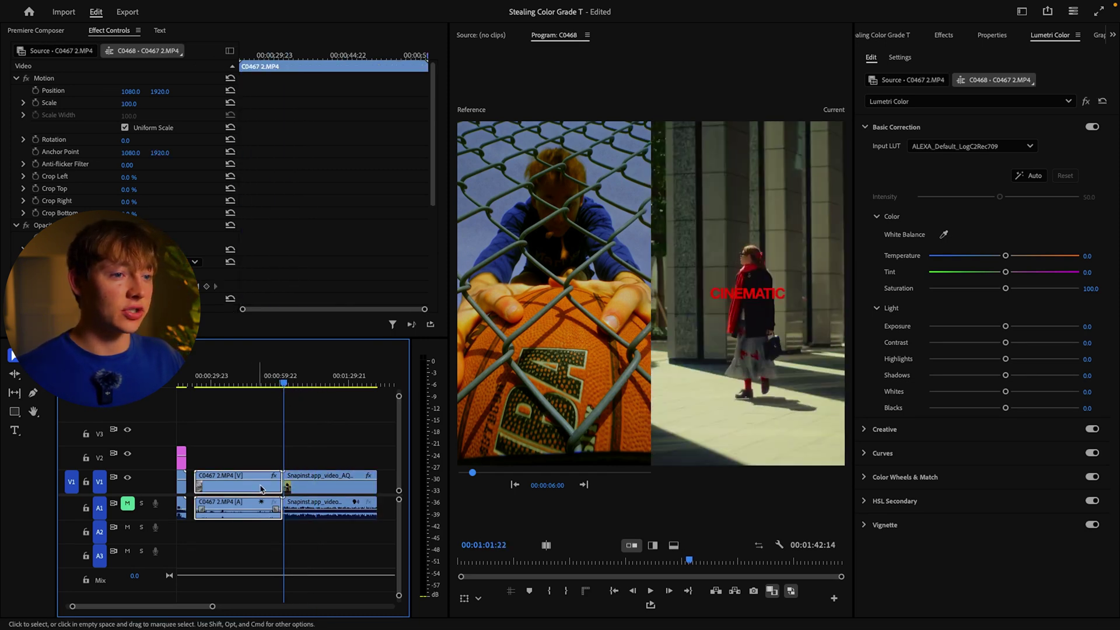
pyautogui.click(277, 385)
# Step: Place an Adjustment Layer from the Project panel onto V2 over the C0467 2 and Snapinst clips
pyautogui.click(888, 35)
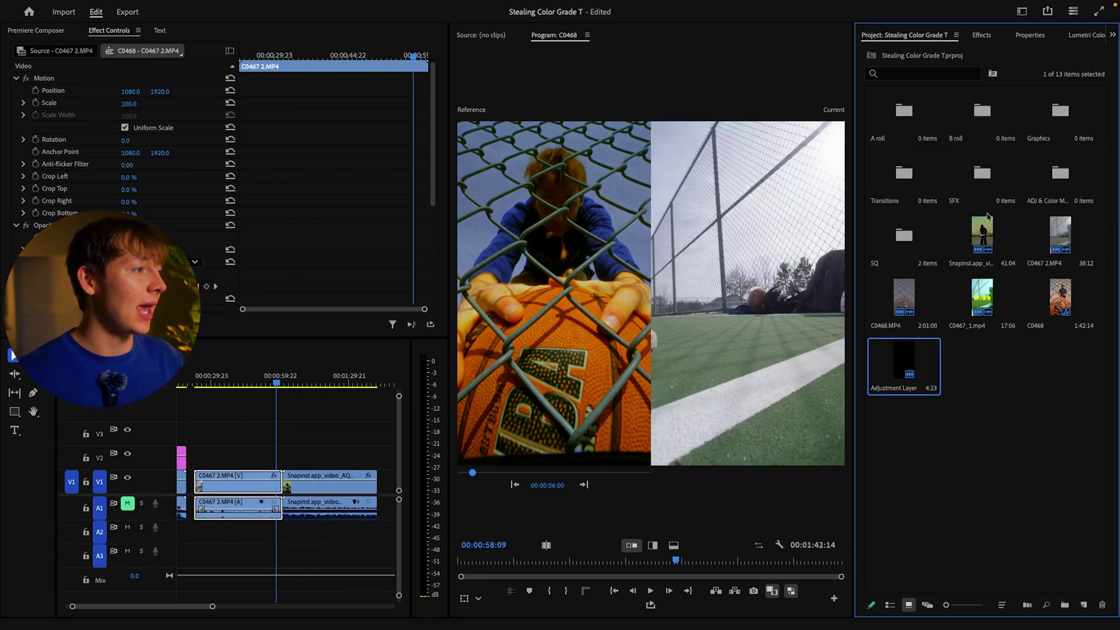
pyautogui.moveTo(898, 362); pyautogui.dragTo(230, 464)
pyautogui.hscroll(-3, 317, 468)
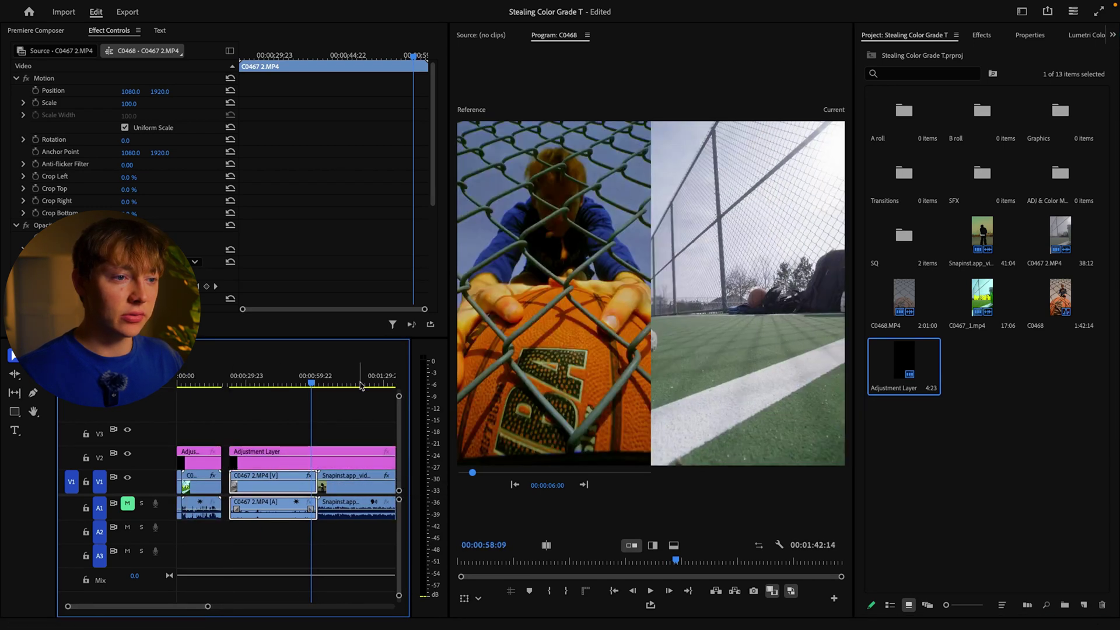
# Step: Set the backlit talking-head frame as the Comparison View reference in Color Wheels & Match
pyautogui.click(1077, 35)
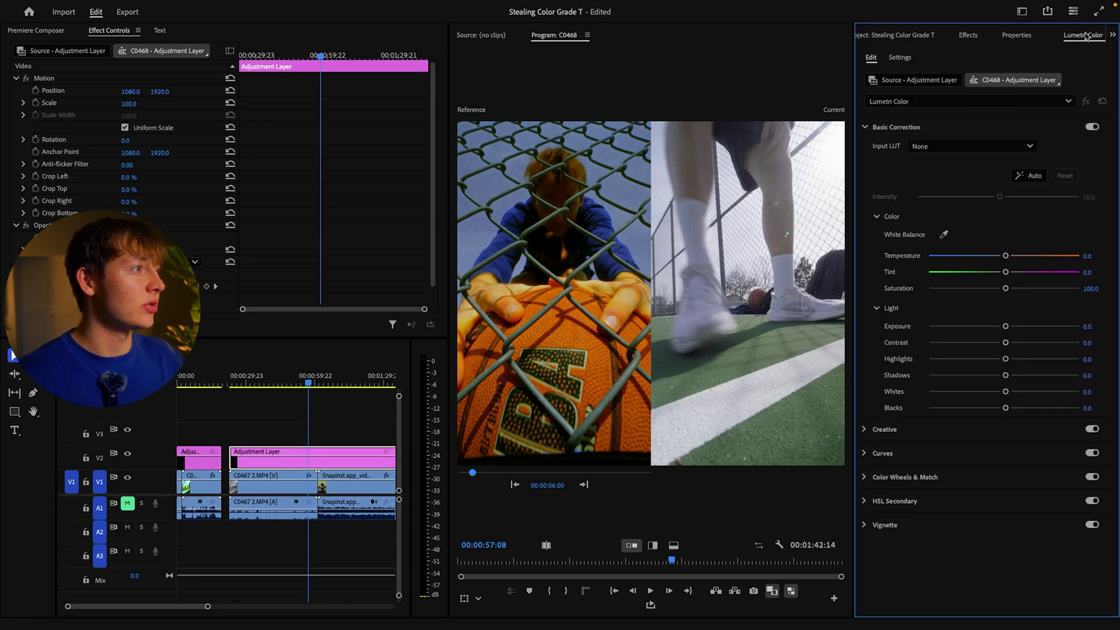
pyautogui.click(877, 476)
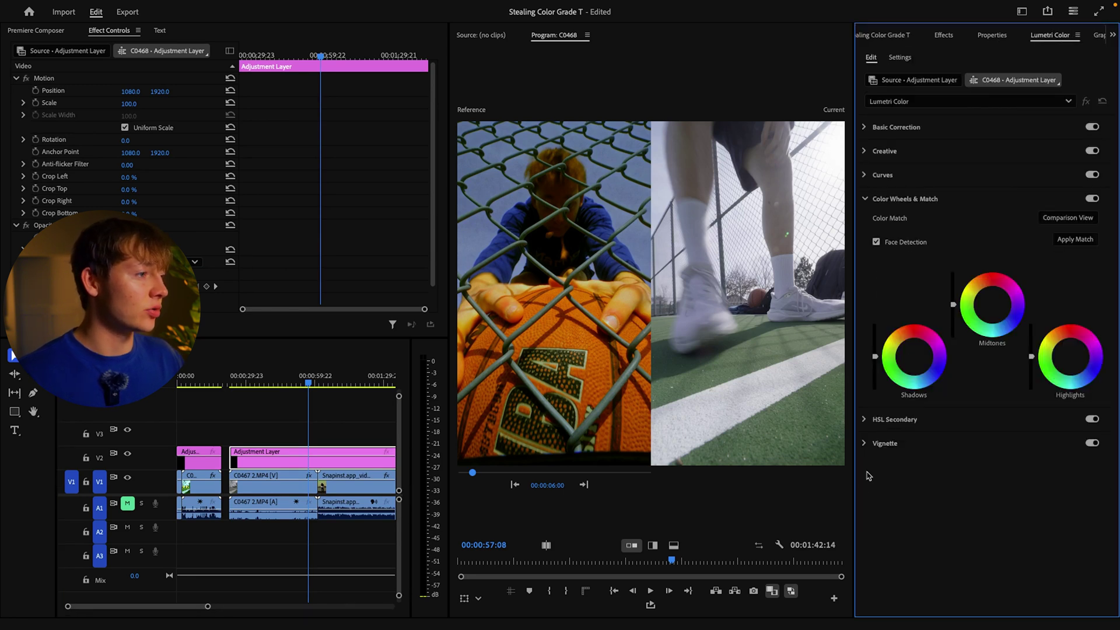
pyautogui.click(1072, 219)
pyautogui.click(1069, 219)
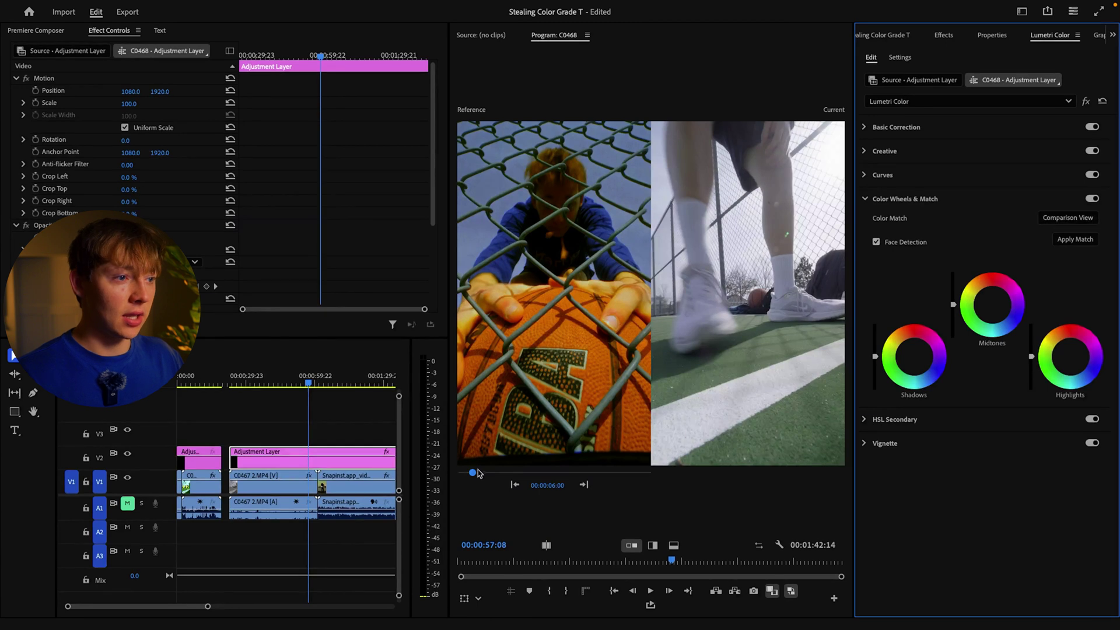
pyautogui.moveTo(473, 473); pyautogui.dragTo(622, 477)
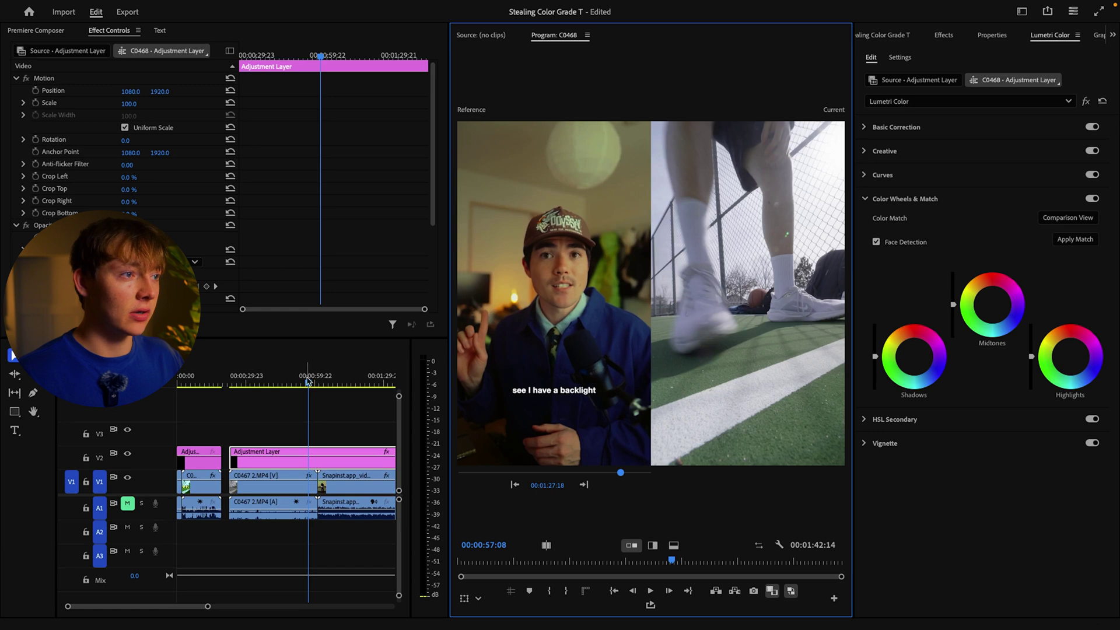
# Step: Move the playhead to 00:00:48:23 and apply the colour match to the court clip
pyautogui.moveTo(309, 383); pyautogui.dragTo(290, 384)
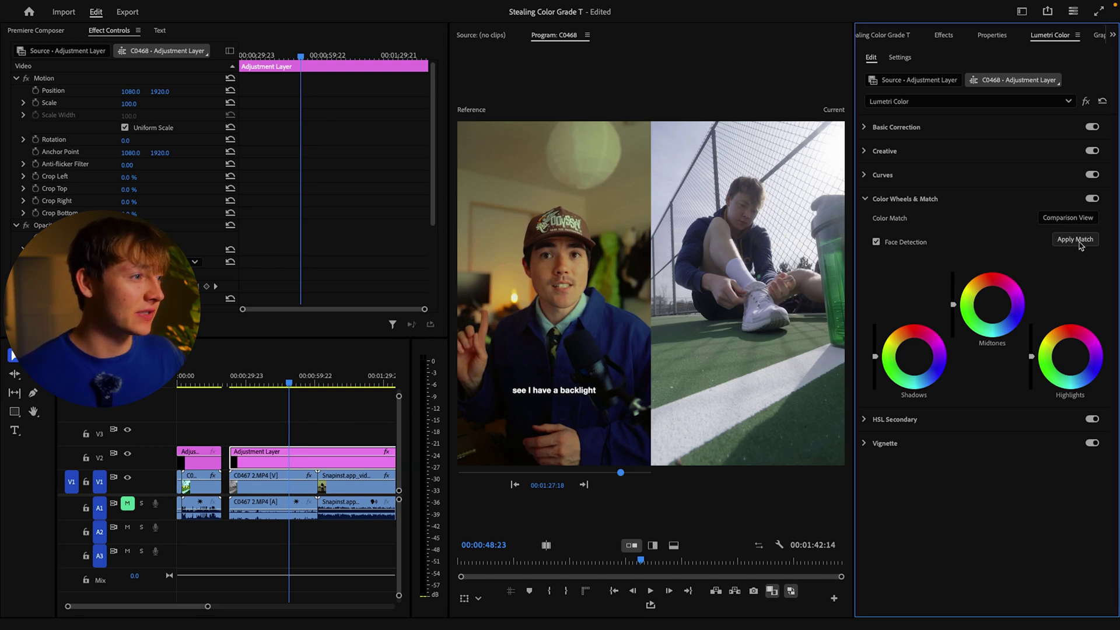
pyautogui.click(1075, 240)
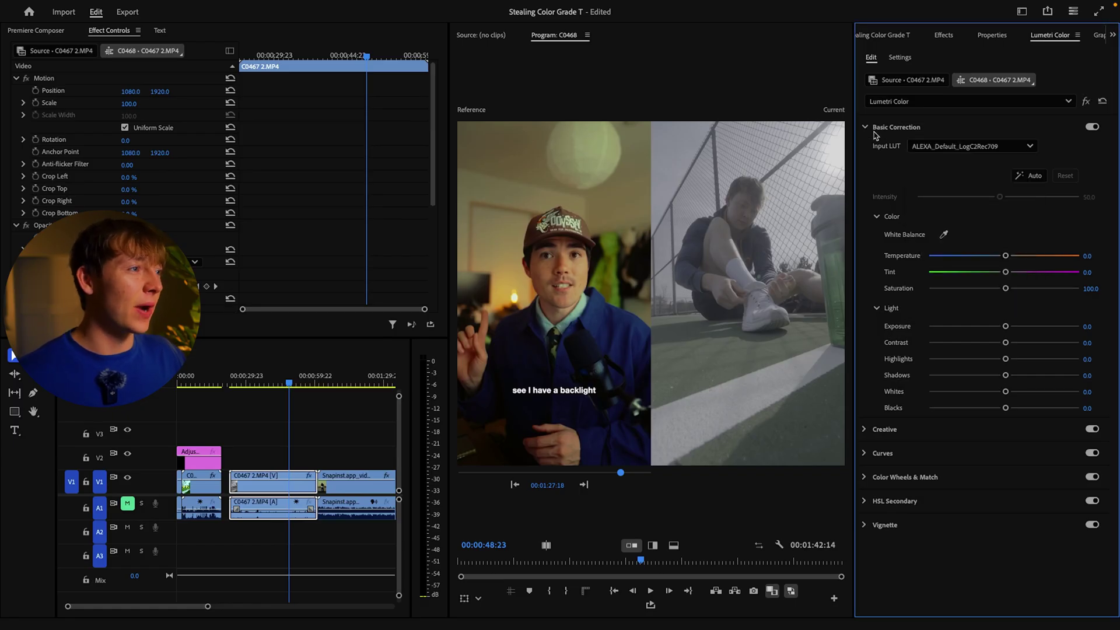
pyautogui.click(308, 453)
# Step: Select C0467 2.MP4 at 00:00:47:11 and expand Lumetri's Creative section
pyautogui.click(287, 384)
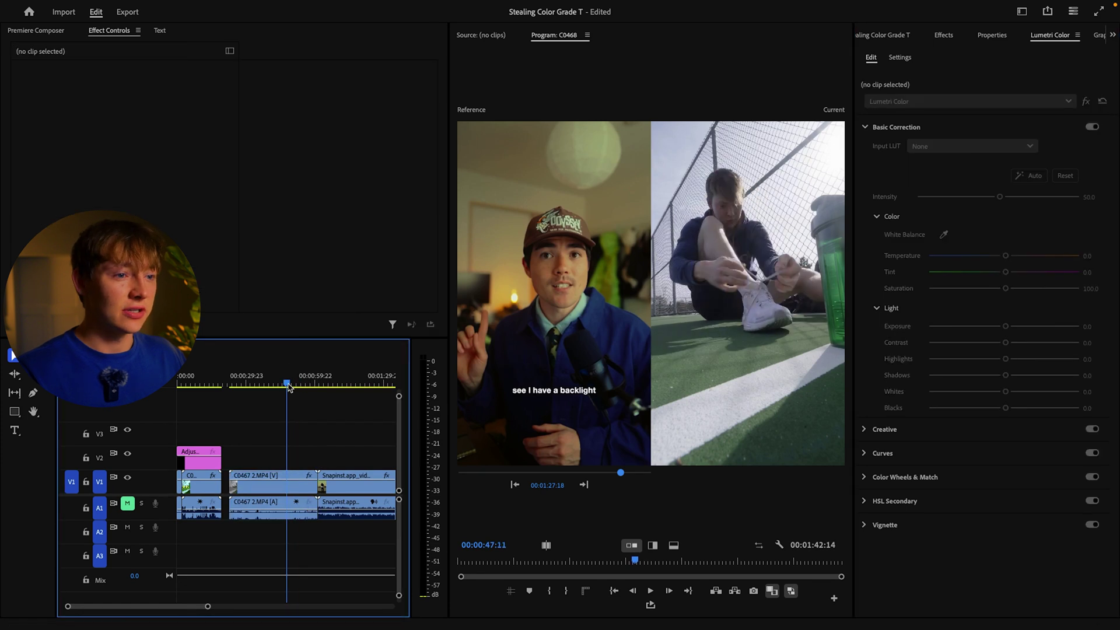
pyautogui.click(299, 479)
pyautogui.click(865, 128)
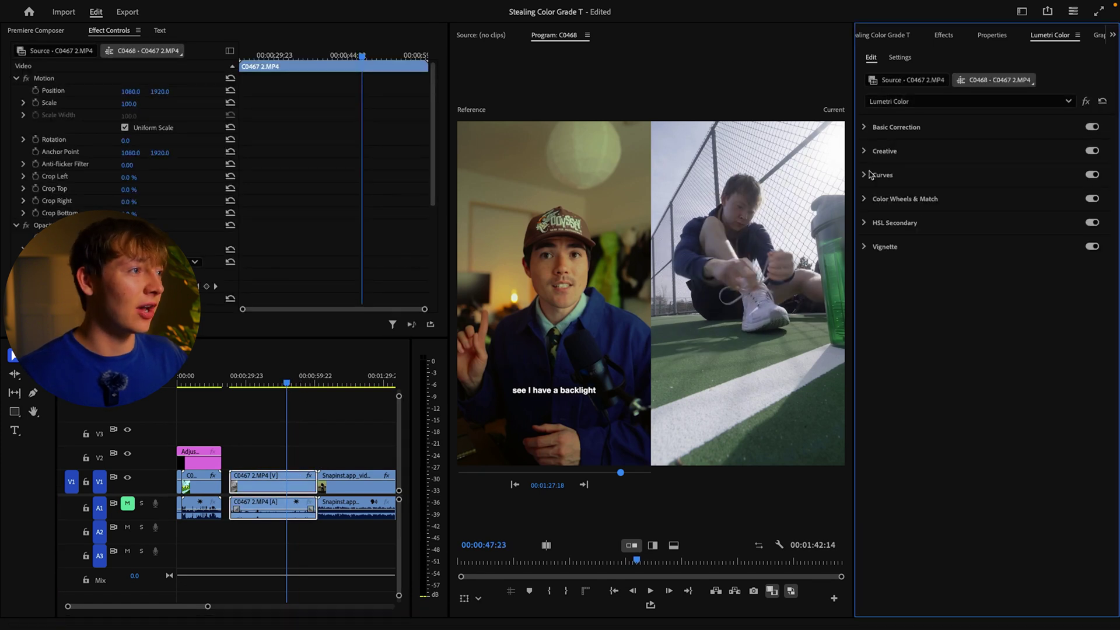
pyautogui.click(884, 151)
# Step: Browse from the Look list to the TR - Luts Pack folder and load TR - Outside Film Color Pop
pyautogui.click(932, 170)
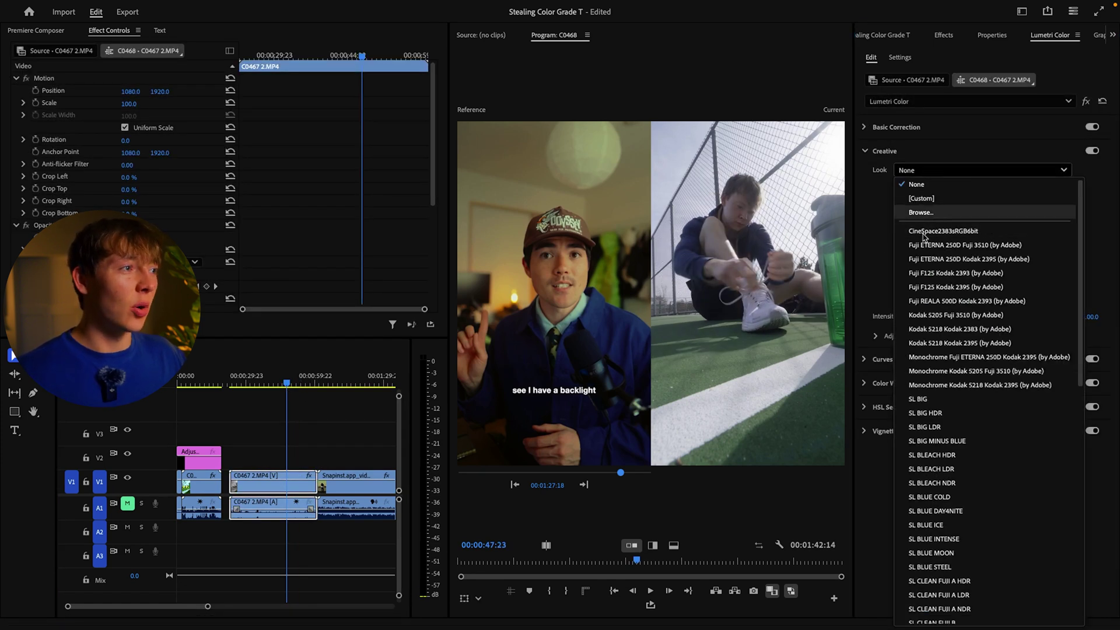
pyautogui.click(921, 213)
pyautogui.click(216, 107)
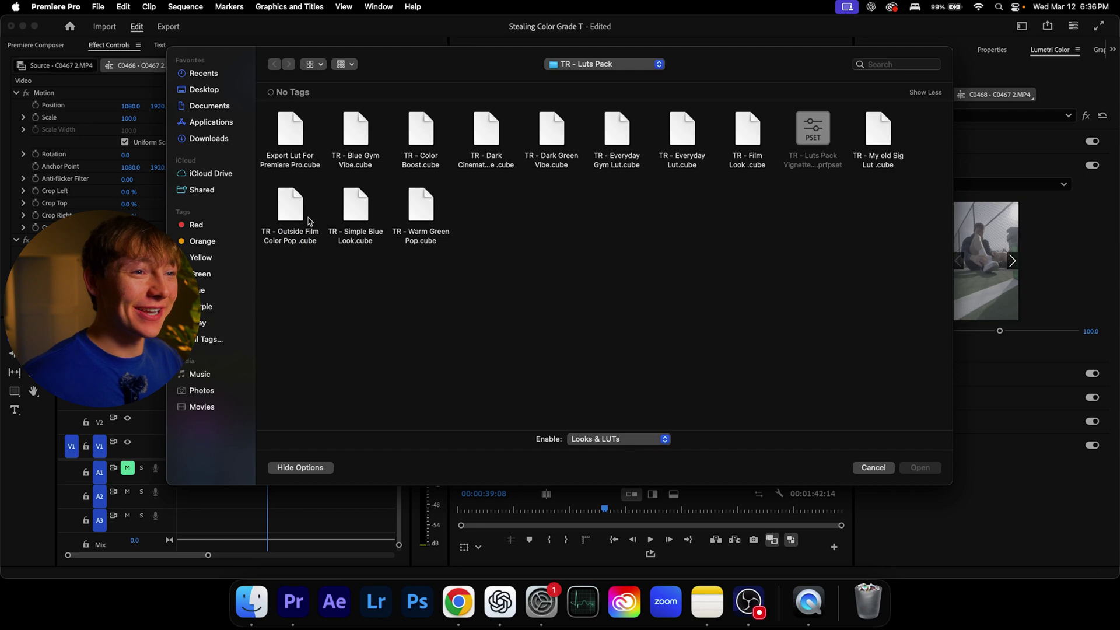
pyautogui.doubleClick(310, 221)
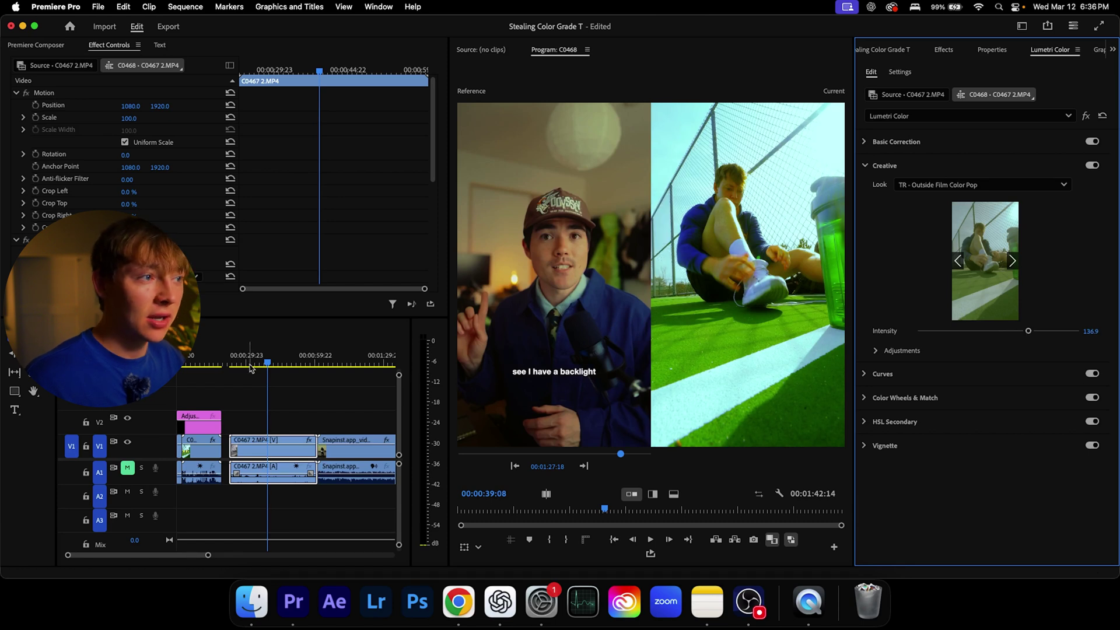
# Step: Scrub through the court clip to preview the TR - Outside Film Color Pop look
pyautogui.moveTo(251, 367); pyautogui.dragTo(300, 363)
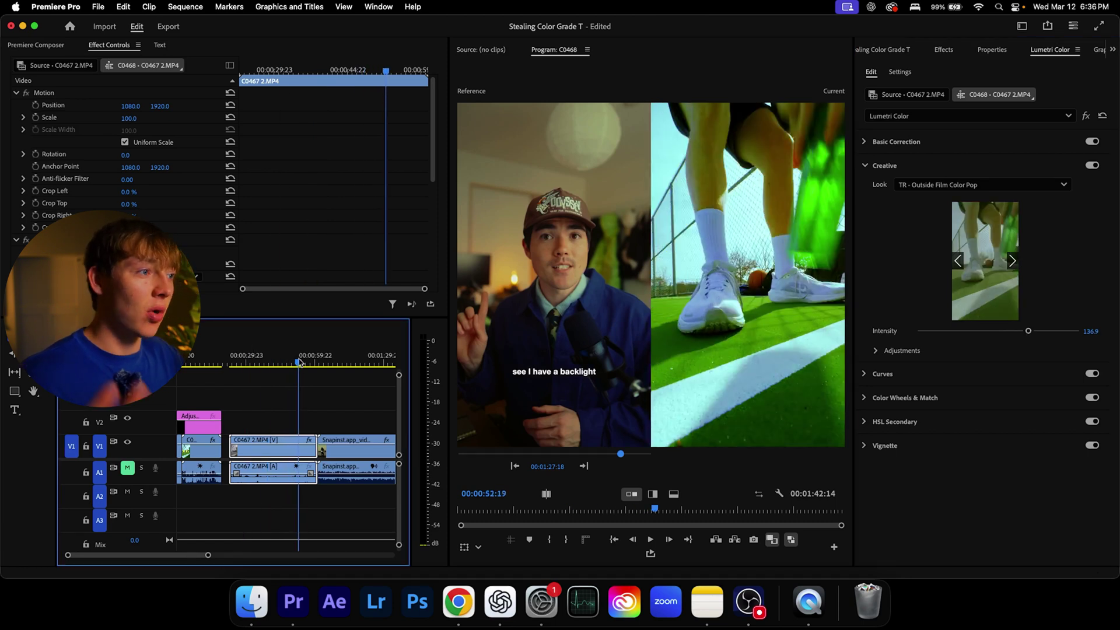